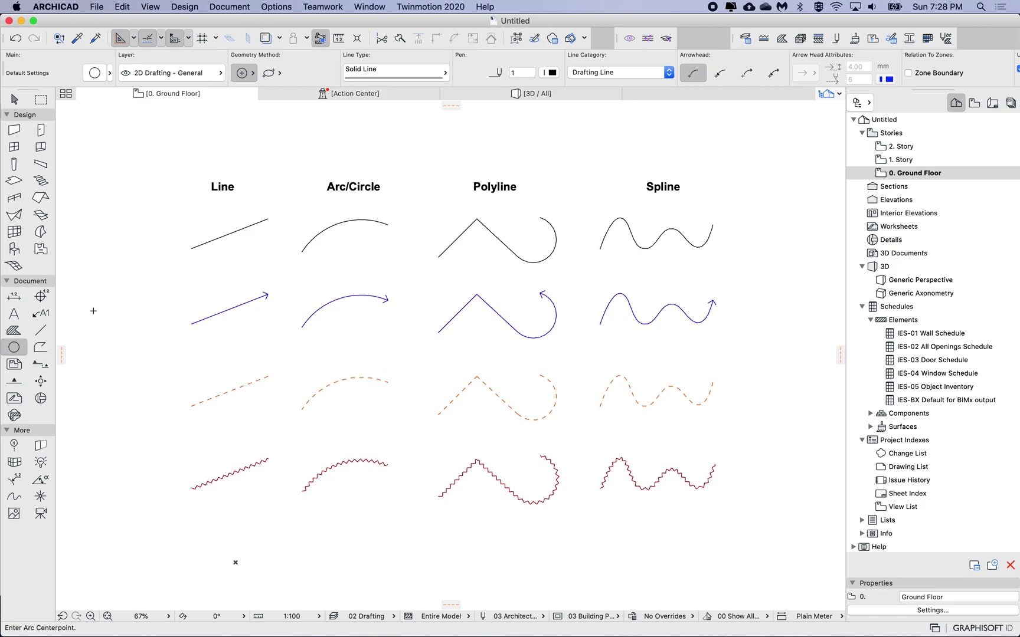
# Review and confirm the Line defaults, then bring up the Arc/Circle default settings
pyautogui.click(38, 331)
pyautogui.doubleClick(38, 332)
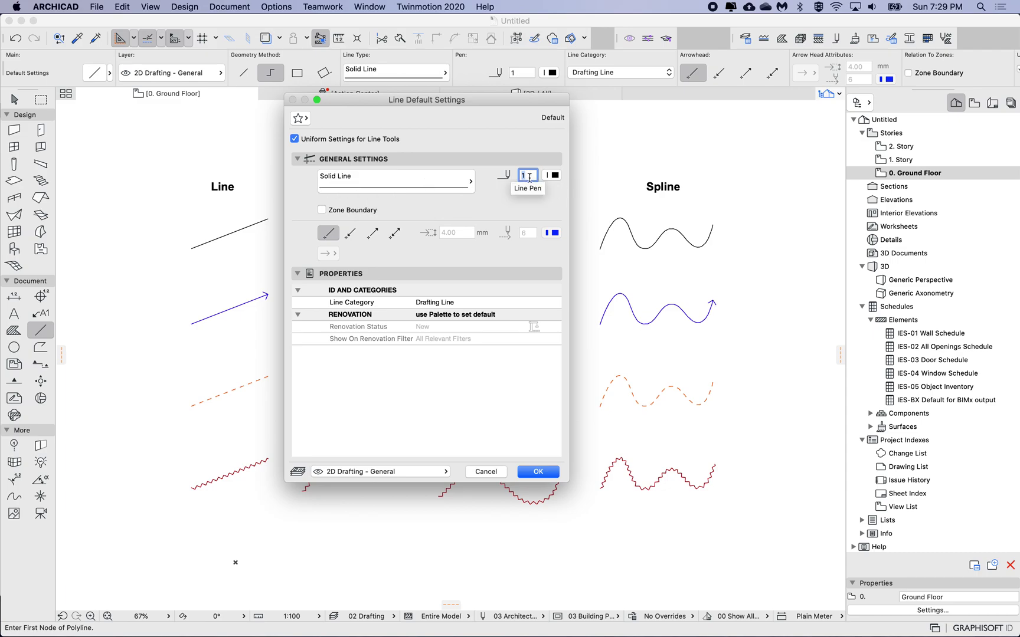
pyautogui.click(533, 472)
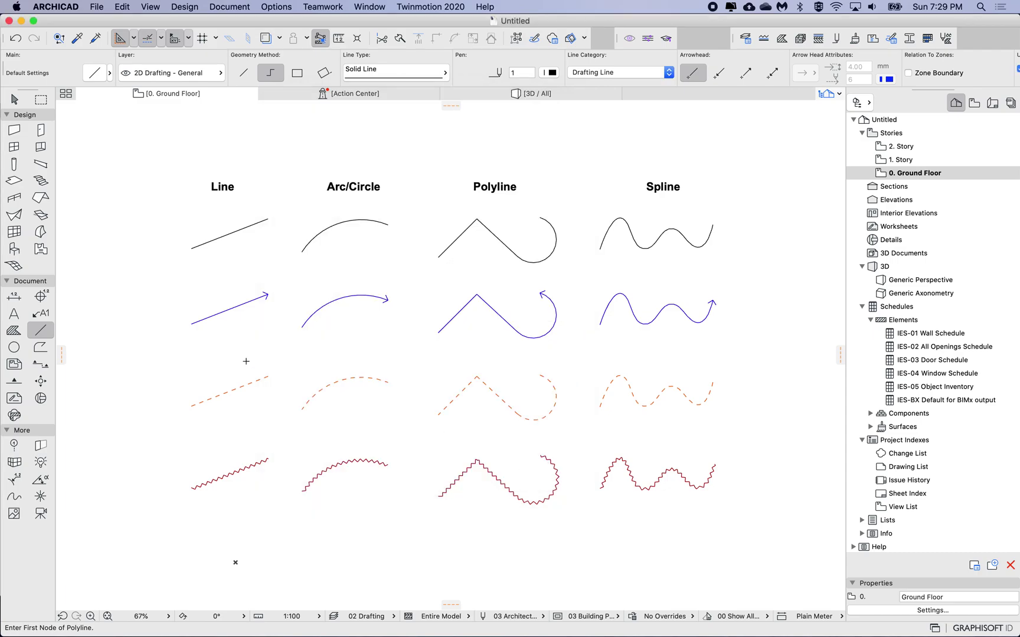
pyautogui.doubleClick(13, 351)
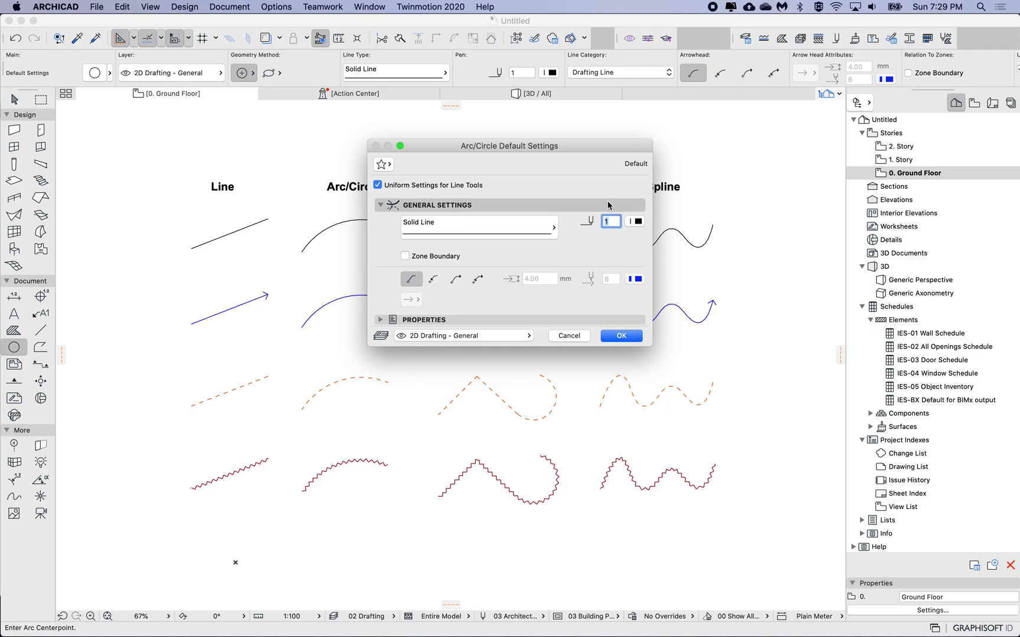
pyautogui.click(467, 226)
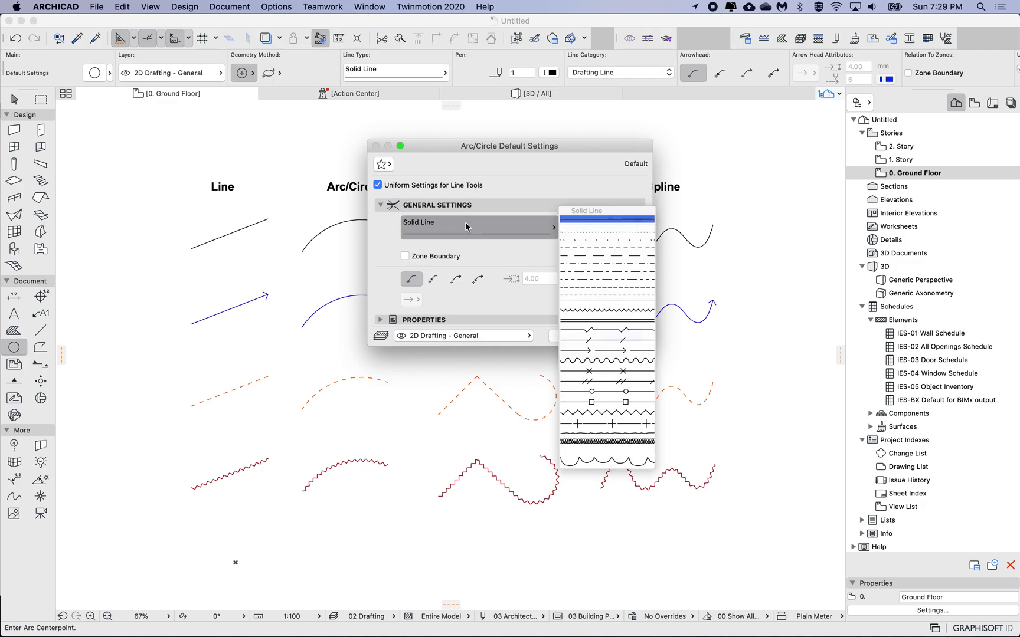
# Set the arc/circle defaults to the Wave line type with green pen 4
pyautogui.click(583, 360)
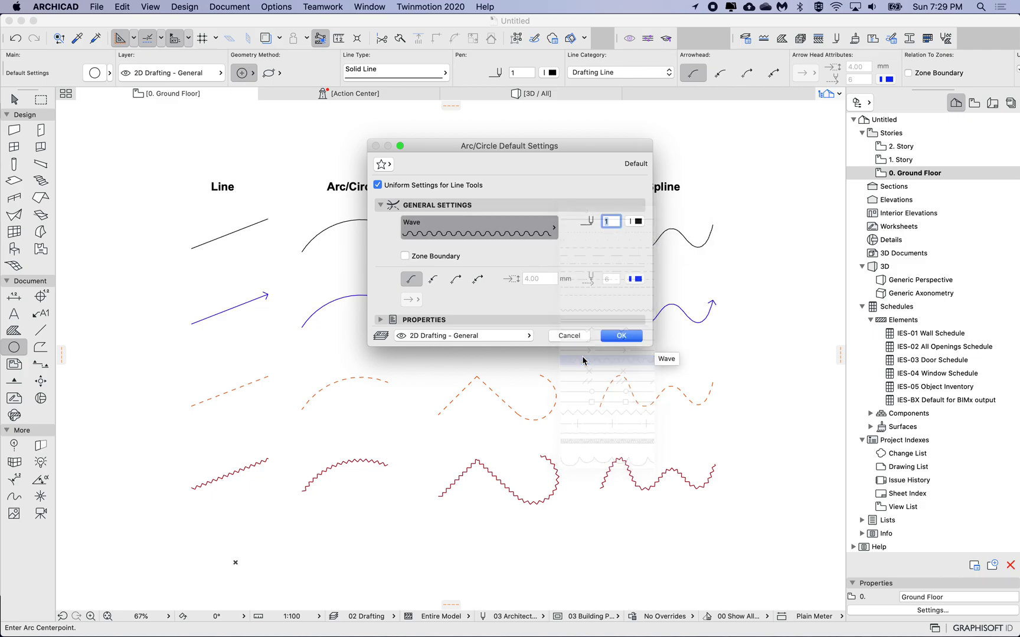
pyautogui.click(642, 222)
pyautogui.click(678, 221)
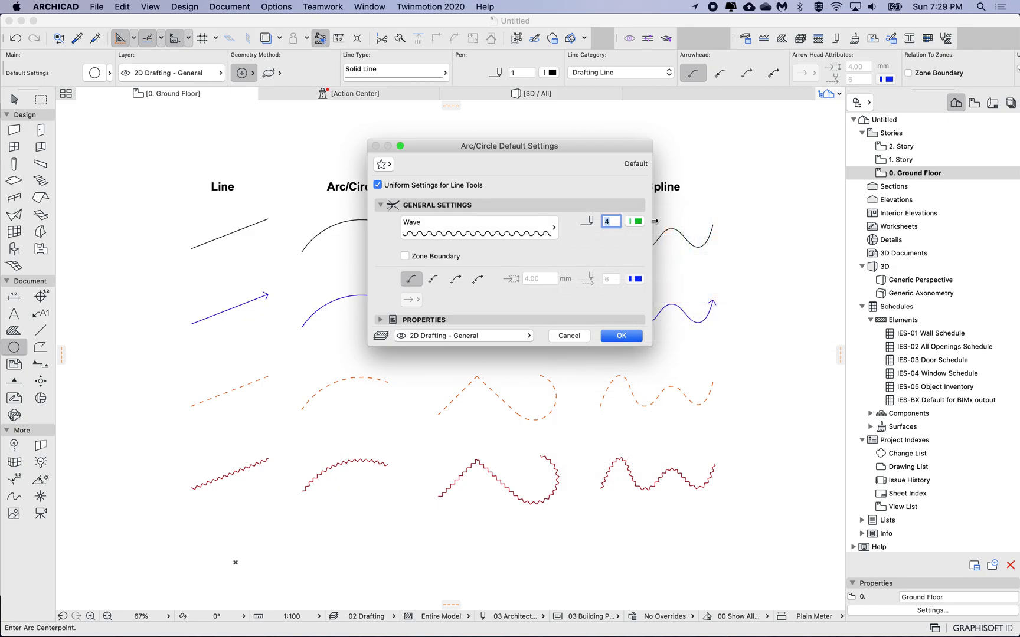
pyautogui.click(614, 335)
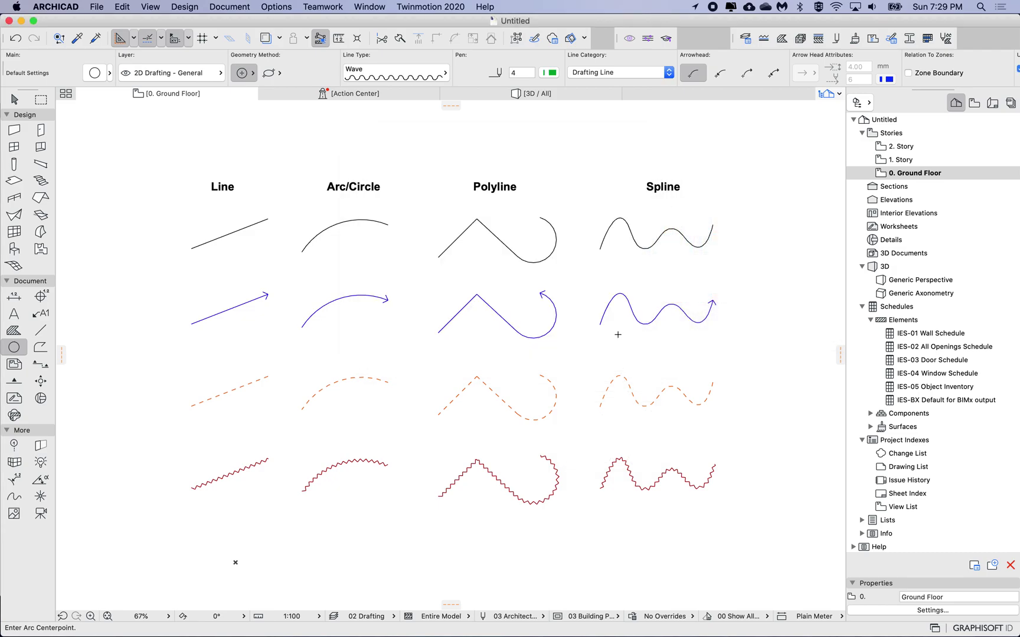
pyautogui.doubleClick(42, 330)
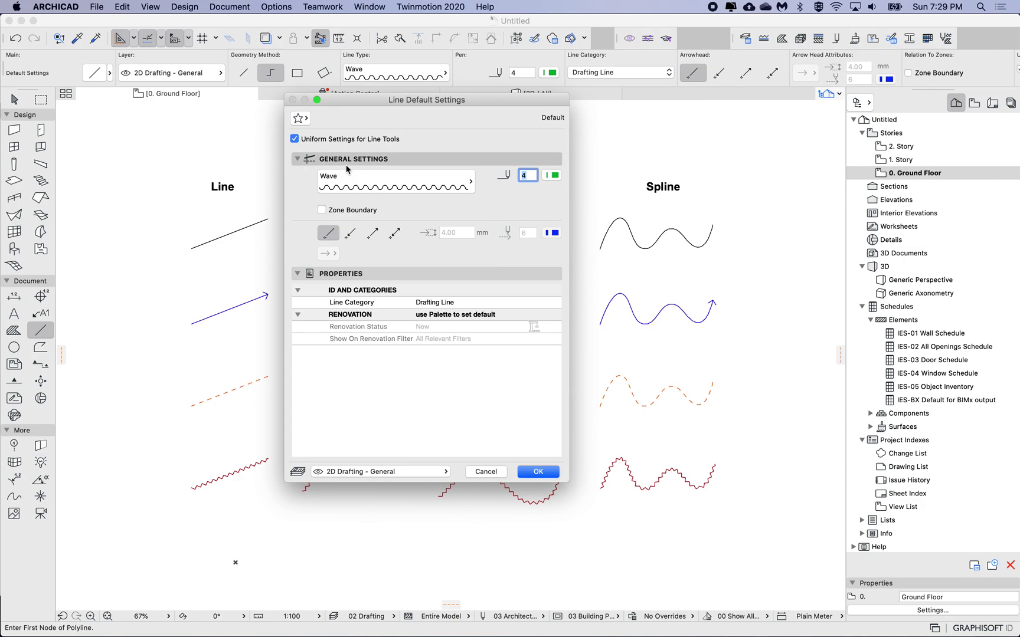
pyautogui.moveTo(436, 101); pyautogui.dragTo(449, 116)
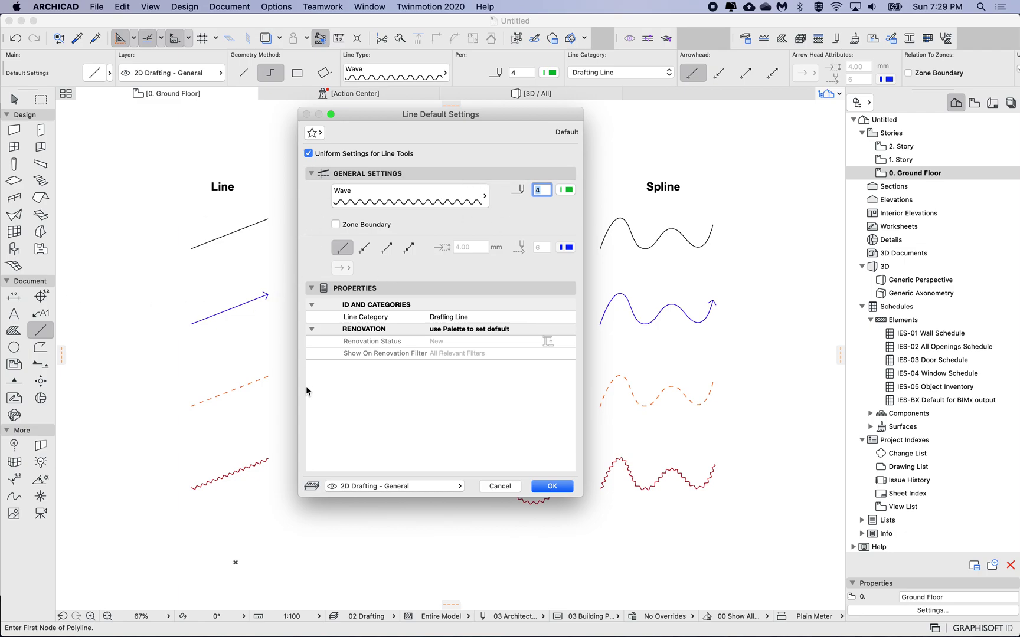
pyautogui.click(499, 485)
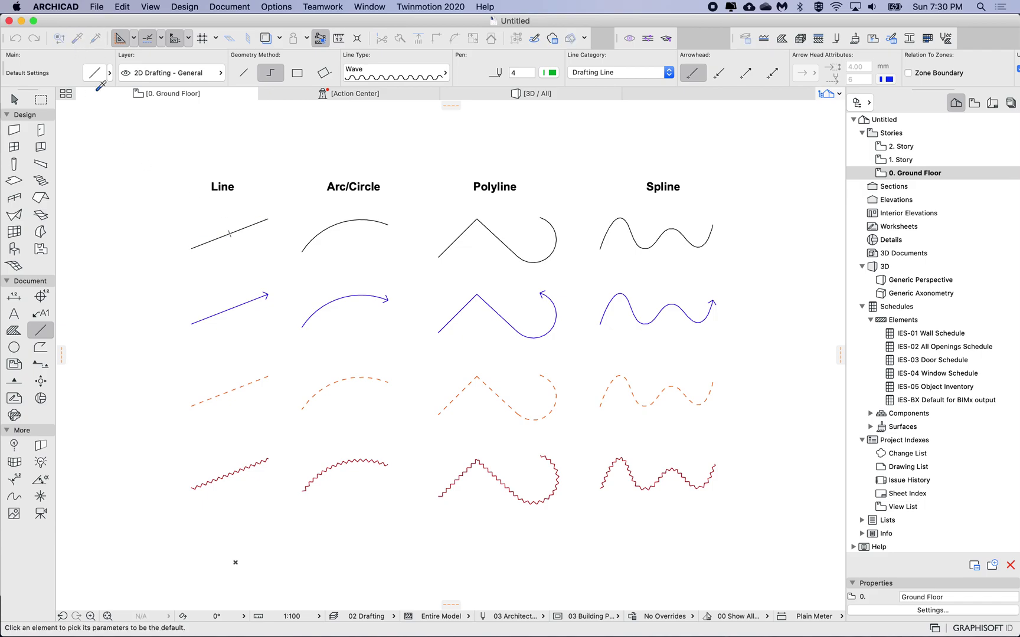
# Pick up the first-row black solid line as default and verify it on Arc, Polyline, Spline and Line tools
pyautogui.click(245, 226)
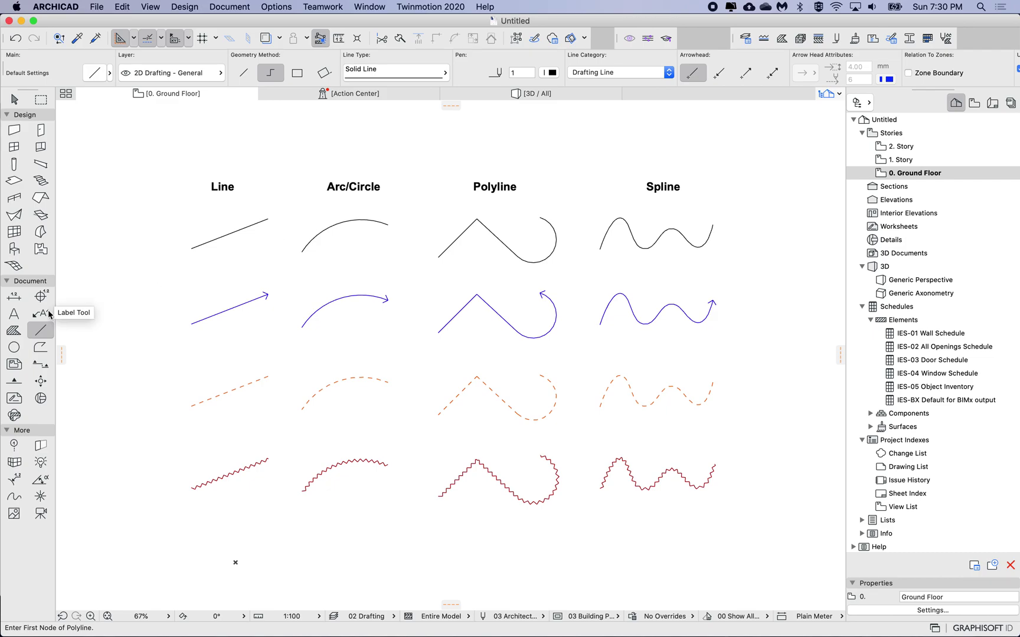
pyautogui.click(15, 349)
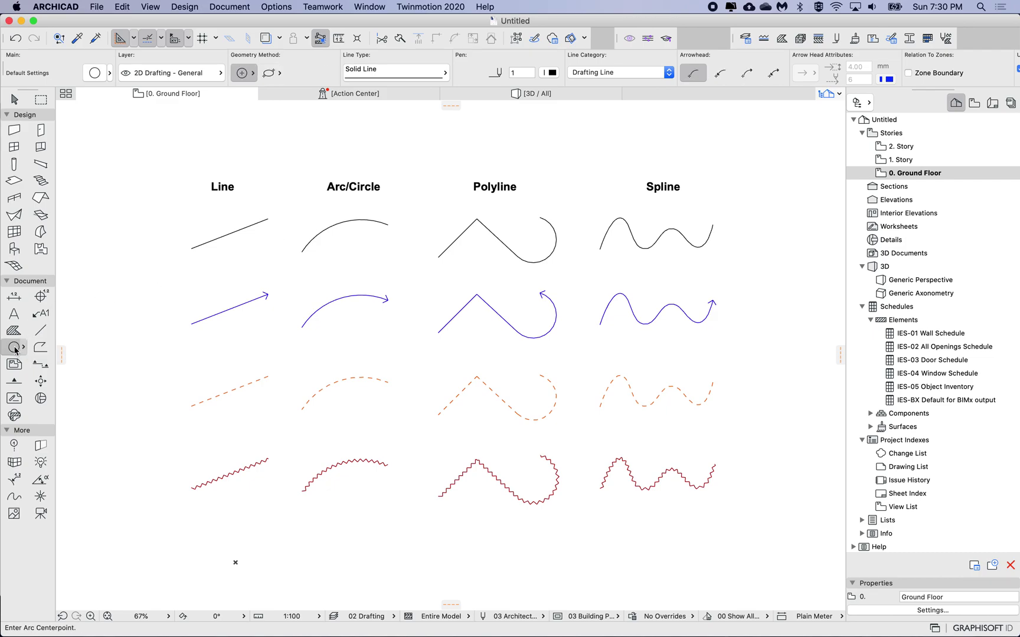
pyautogui.click(40, 348)
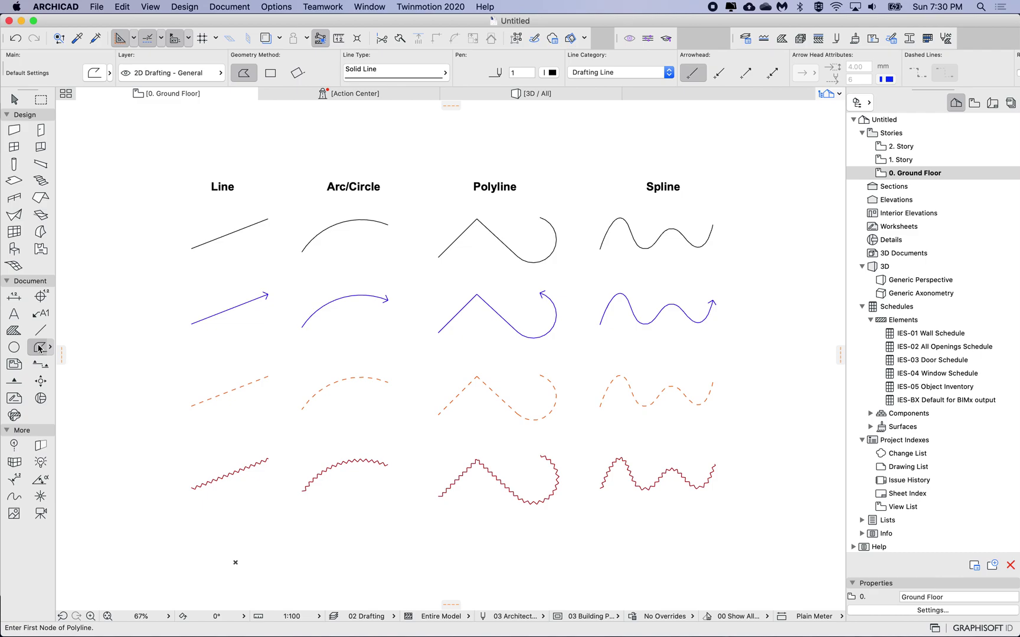
pyautogui.click(15, 496)
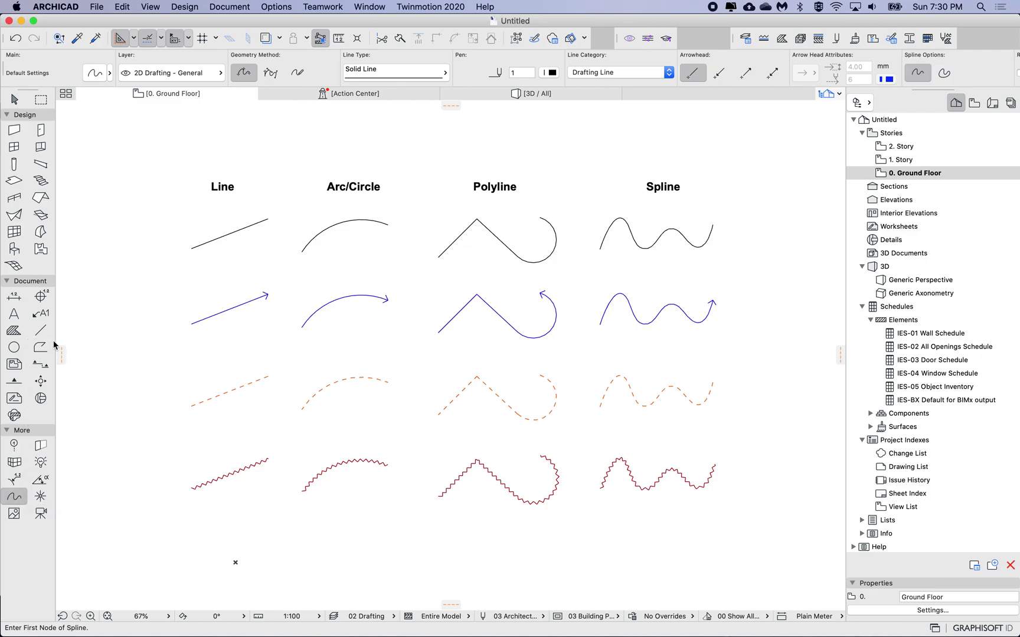
pyautogui.click(39, 328)
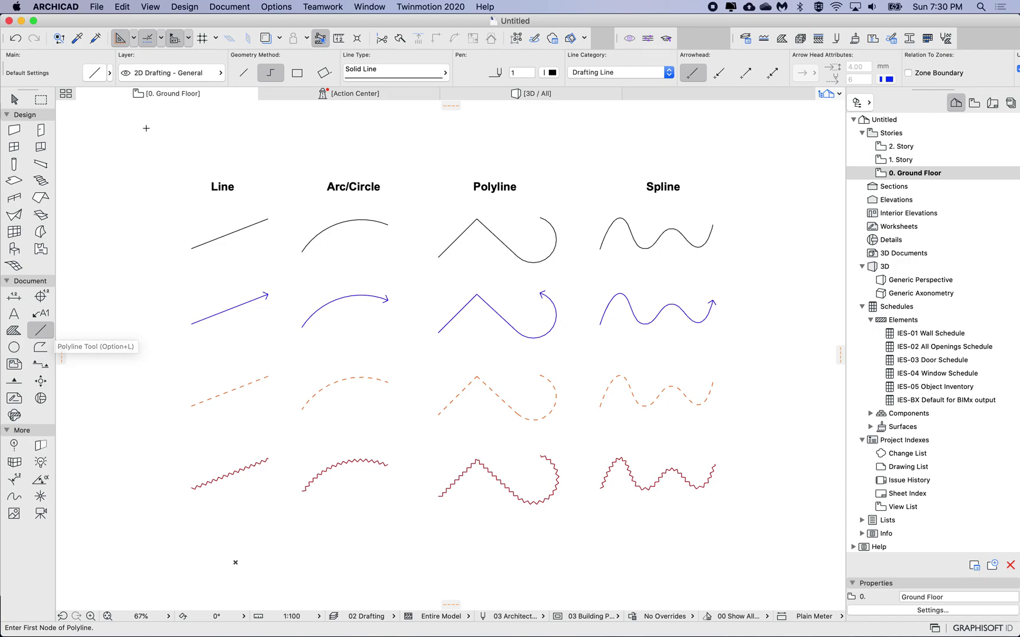
pyautogui.click(95, 39)
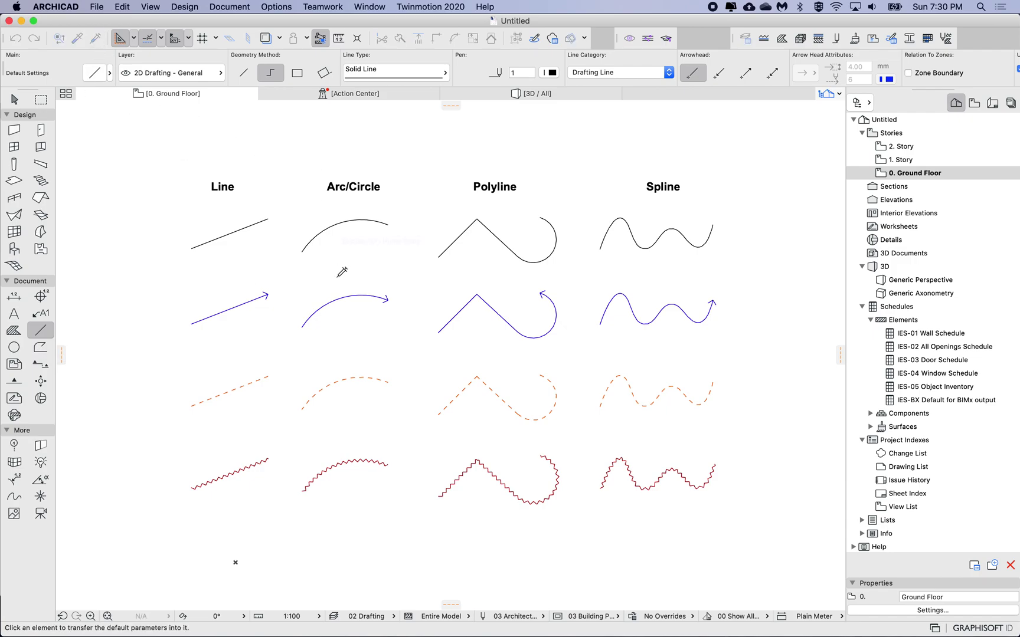
pyautogui.click(360, 376)
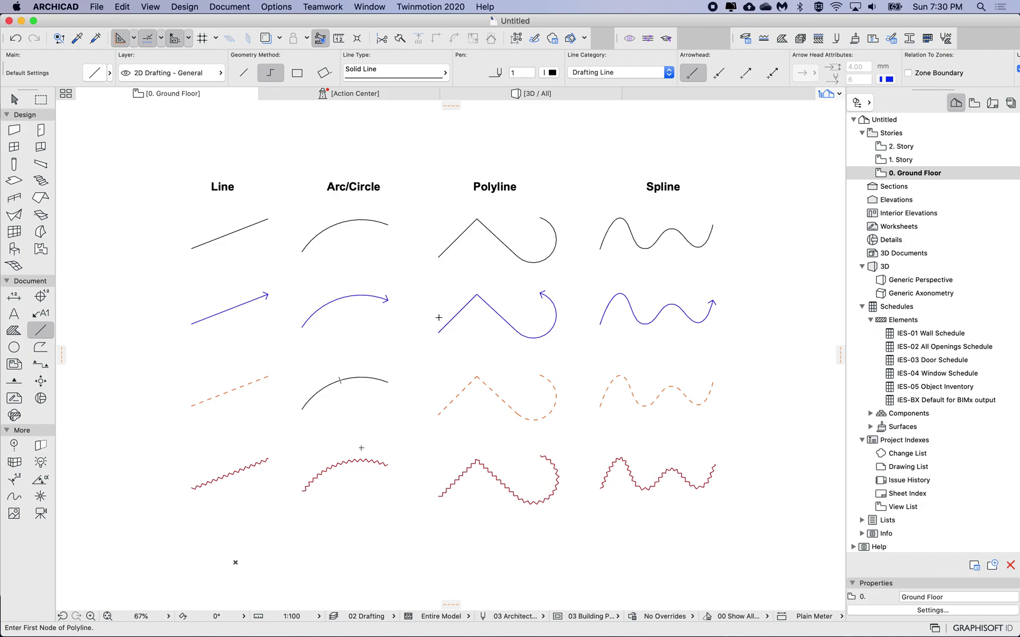
pyautogui.click(476, 379)
pyautogui.click(626, 380)
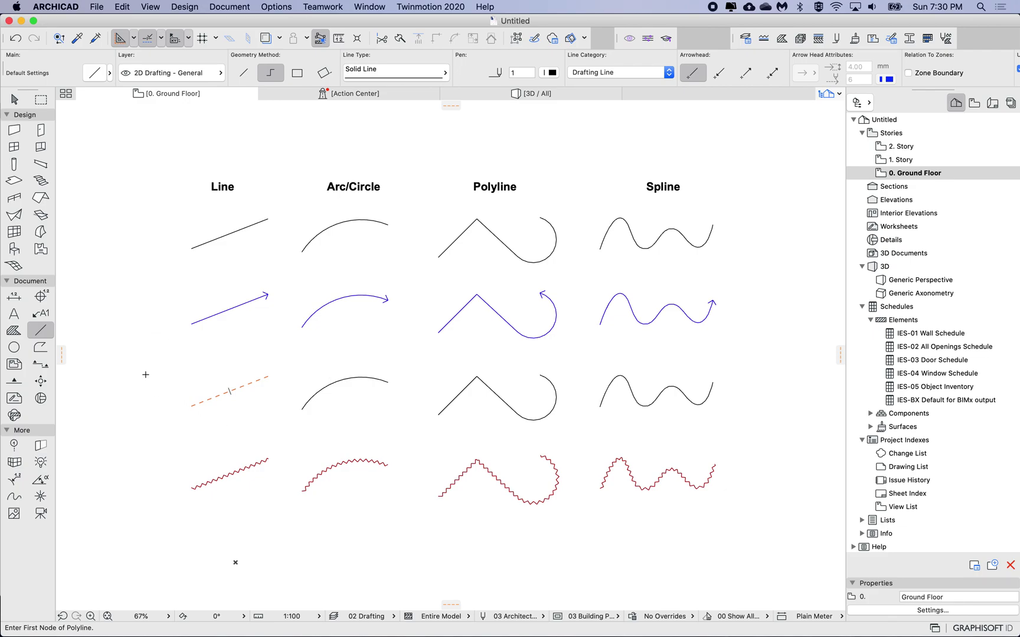
pyautogui.press('super+z')
pyautogui.press('super+z')
pyautogui.press('super+z')
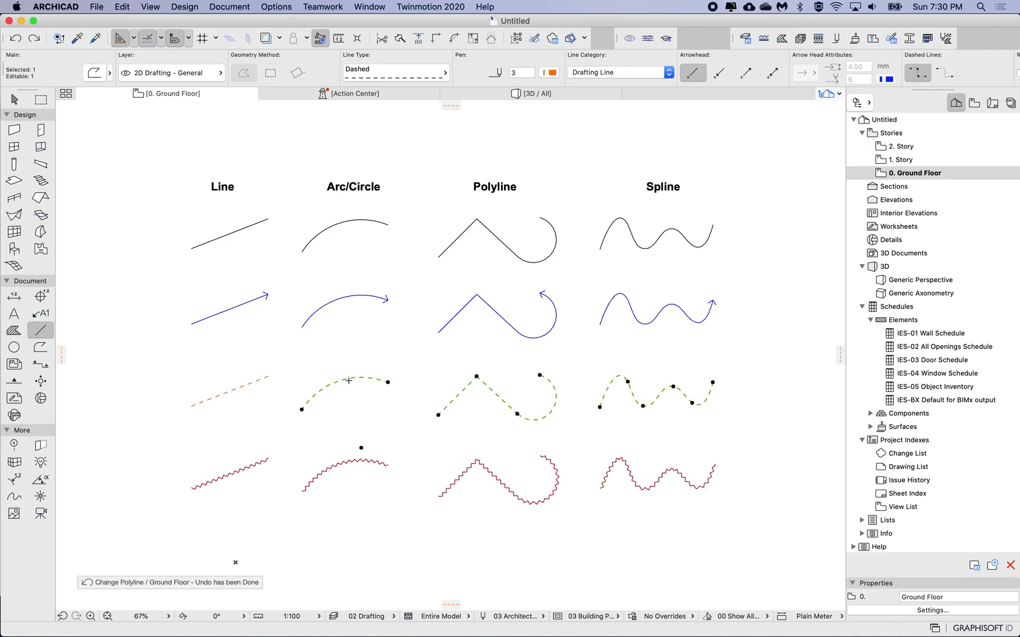
pyautogui.press('Escape')
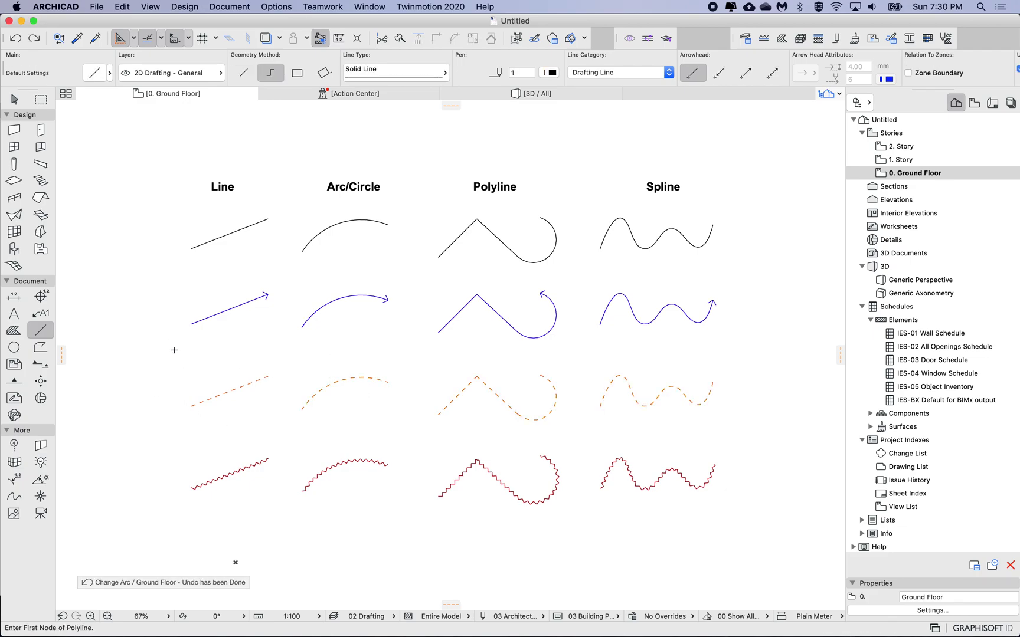
# Turn off Uniform Settings for Line Tools and pick up the blue arrowed line's settings
pyautogui.doubleClick(37, 333)
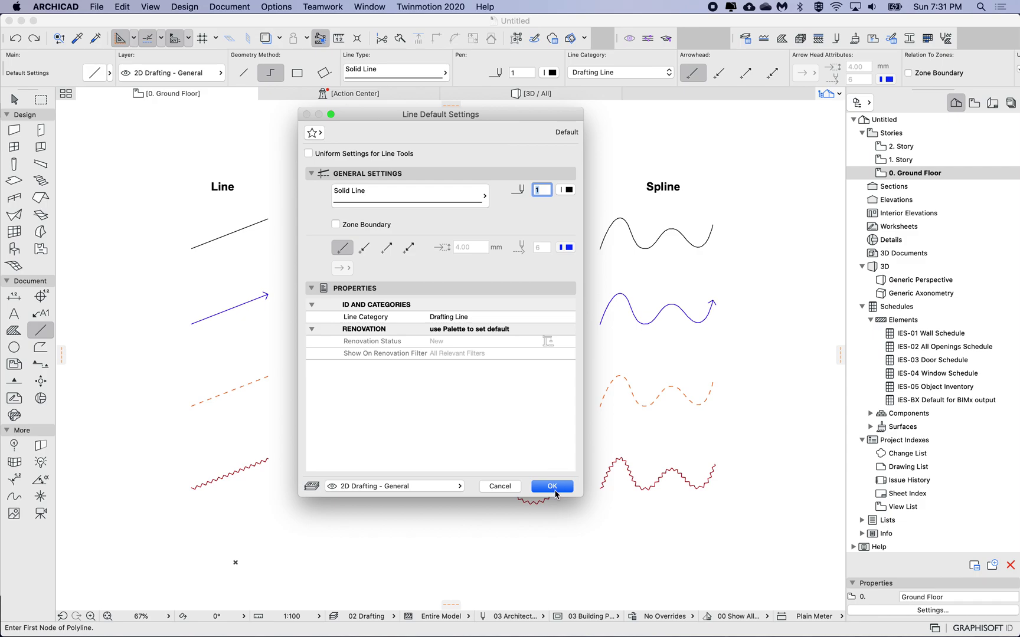
pyautogui.click(552, 486)
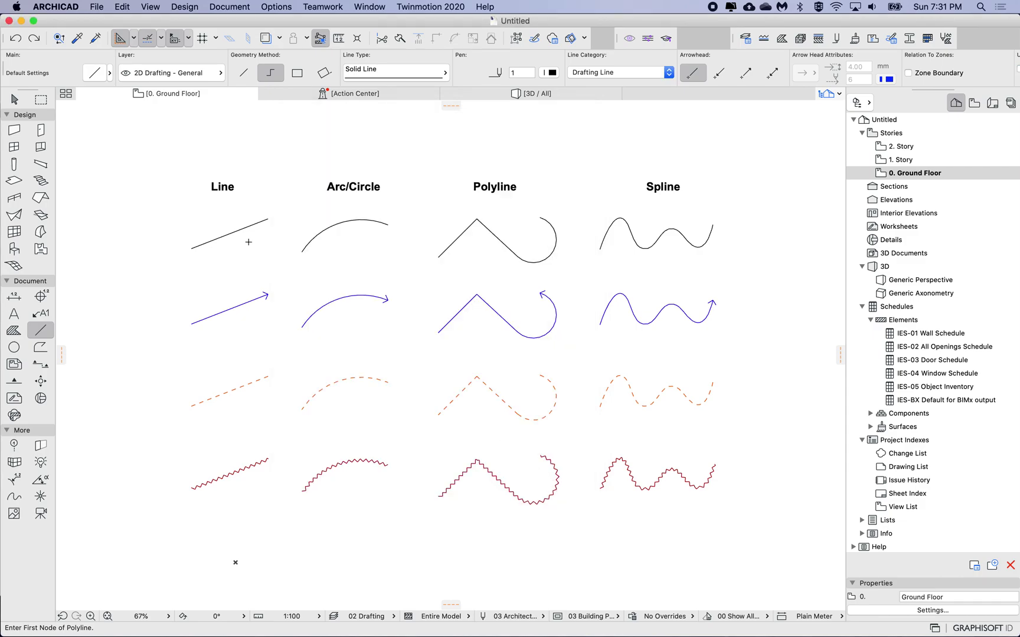
pyautogui.keyDown('alt'); pyautogui.click(245, 301); pyautogui.keyUp('alt')
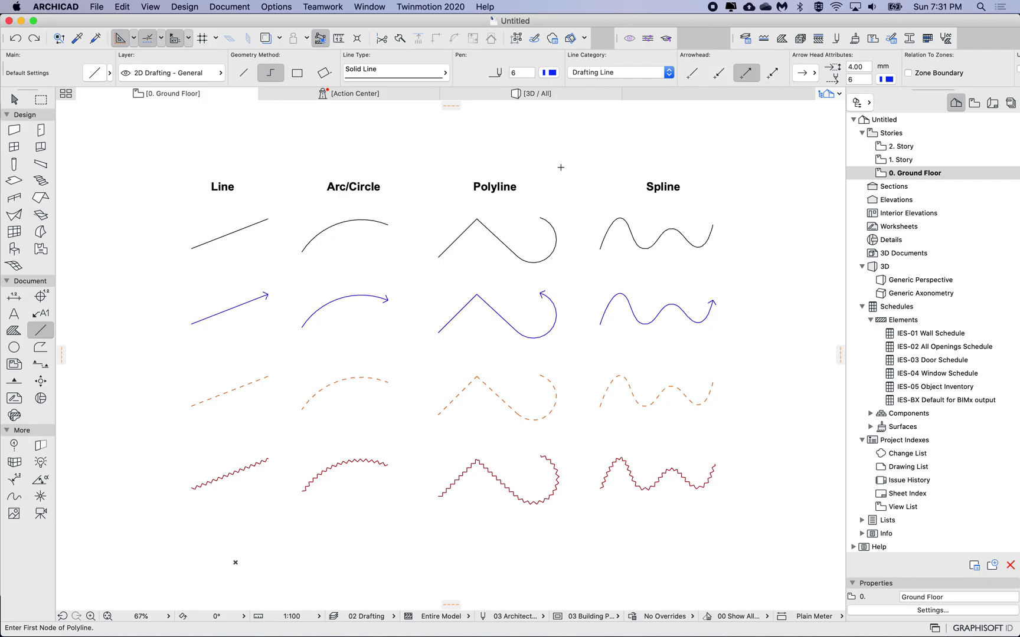
# Inject the blue pen 6 arrowed style into the third-row arc, polyline, spline and line
pyautogui.click(45, 347)
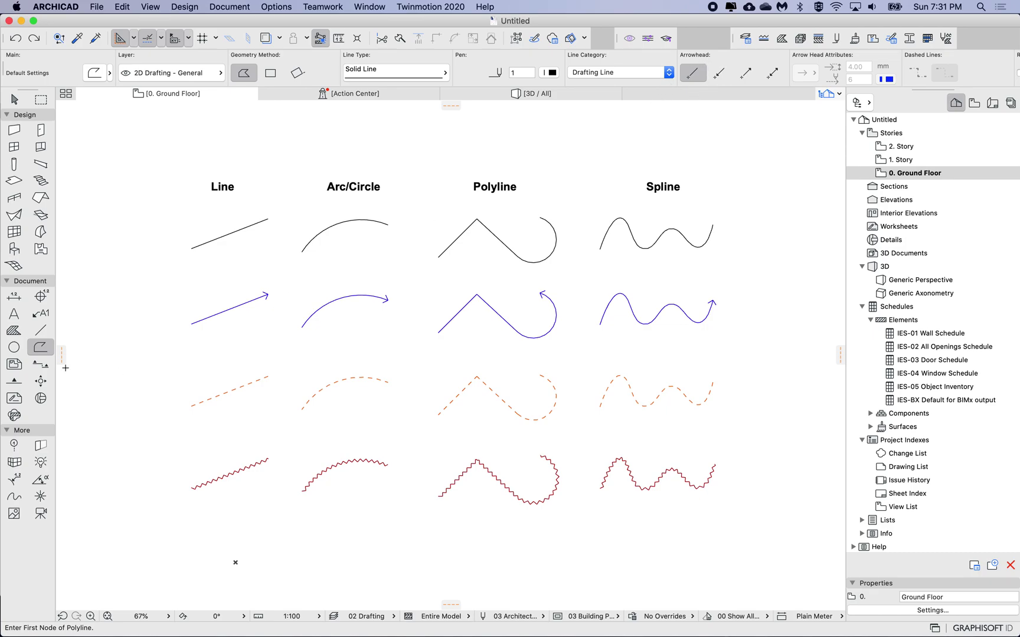
pyautogui.click(38, 332)
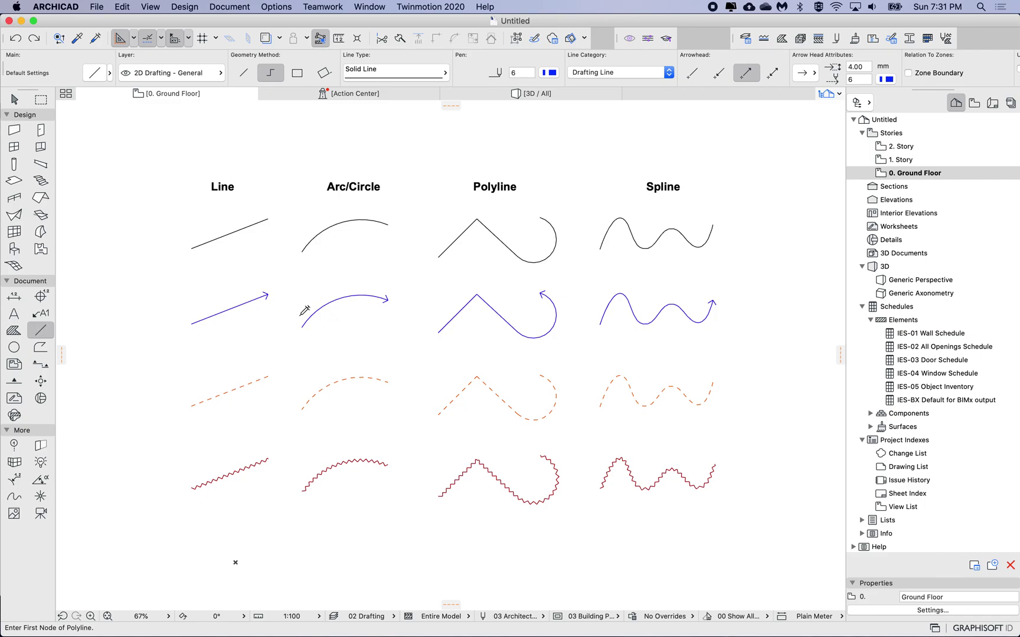
pyautogui.keyDown('alt'); pyautogui.keyDown('super'); pyautogui.click(364, 373); pyautogui.keyUp('super'); pyautogui.keyUp('alt')
pyautogui.keyDown('alt'); pyautogui.keyDown('super'); pyautogui.click(480, 379); pyautogui.keyUp('super'); pyautogui.keyUp('alt')
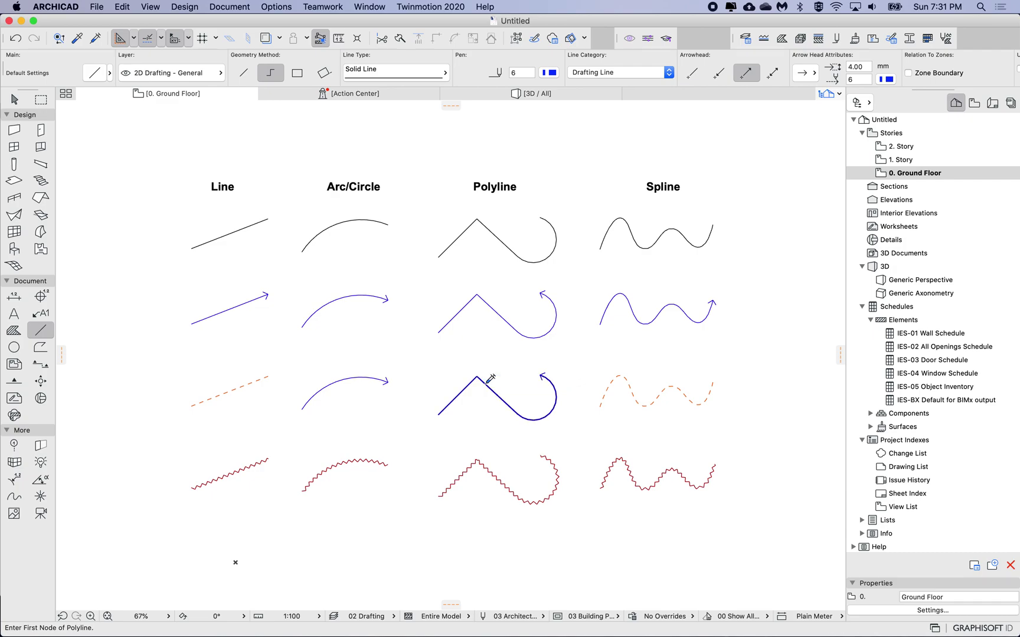
pyautogui.keyDown('alt'); pyautogui.keyDown('super'); pyautogui.click(630, 377); pyautogui.keyUp('super'); pyautogui.keyUp('alt')
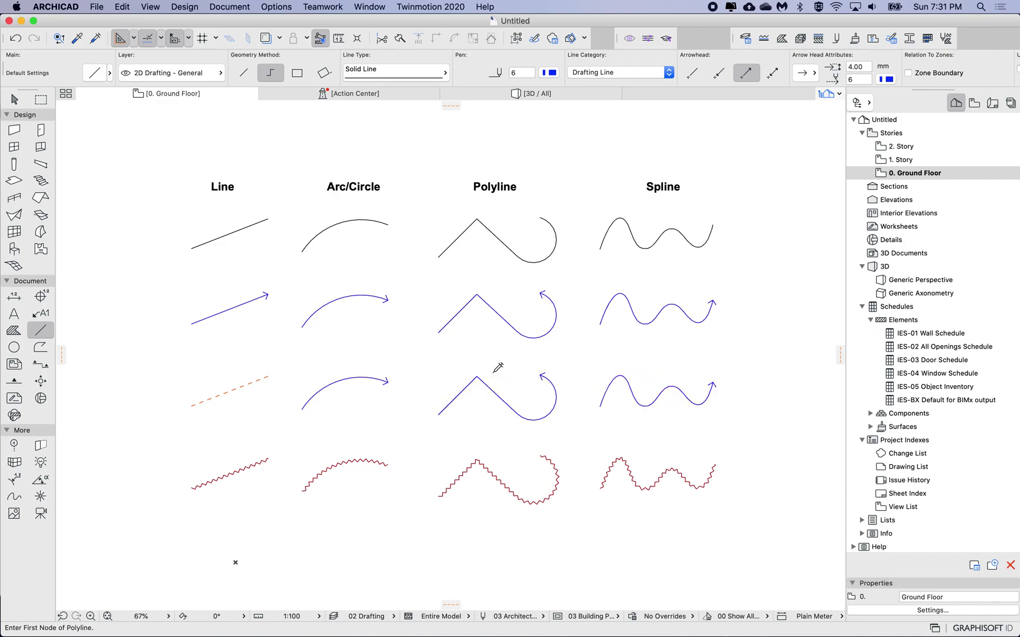
pyautogui.keyDown('alt'); pyautogui.keyDown('super'); pyautogui.click(246, 383); pyautogui.keyUp('super'); pyautogui.keyUp('alt')
# Inject black solid pen 1 into the third-row line, arc, polyline and spline, removing arrowheads
pyautogui.click(39, 350)
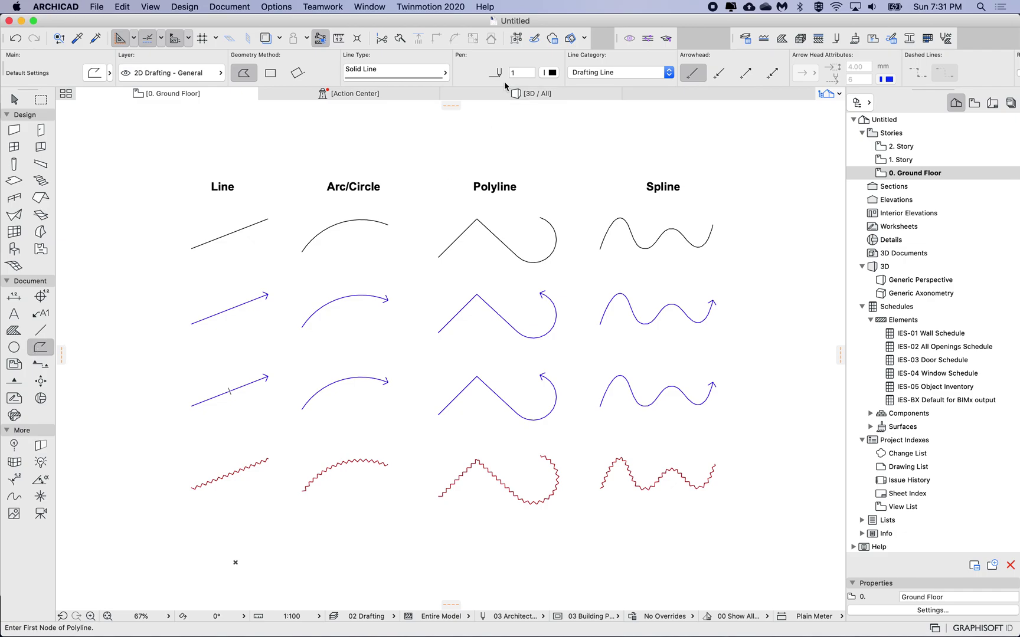
pyautogui.keyDown('alt'); pyautogui.keyDown('super'); pyautogui.click(254, 379); pyautogui.keyUp('super'); pyautogui.keyUp('alt')
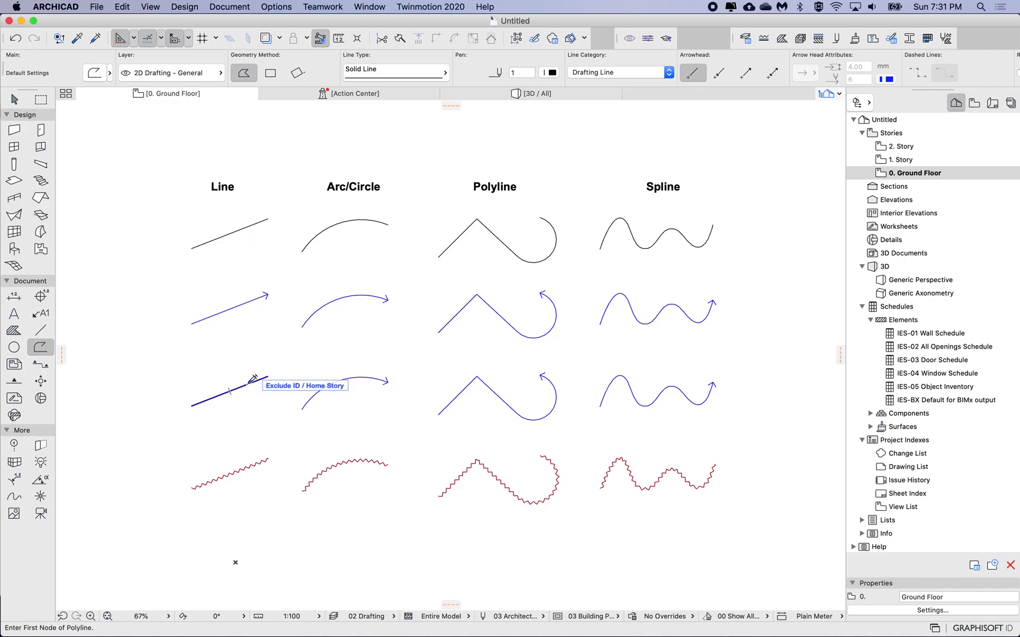
pyautogui.keyDown('alt'); pyautogui.keyDown('super'); pyautogui.click(356, 377); pyautogui.keyUp('super'); pyautogui.keyUp('alt')
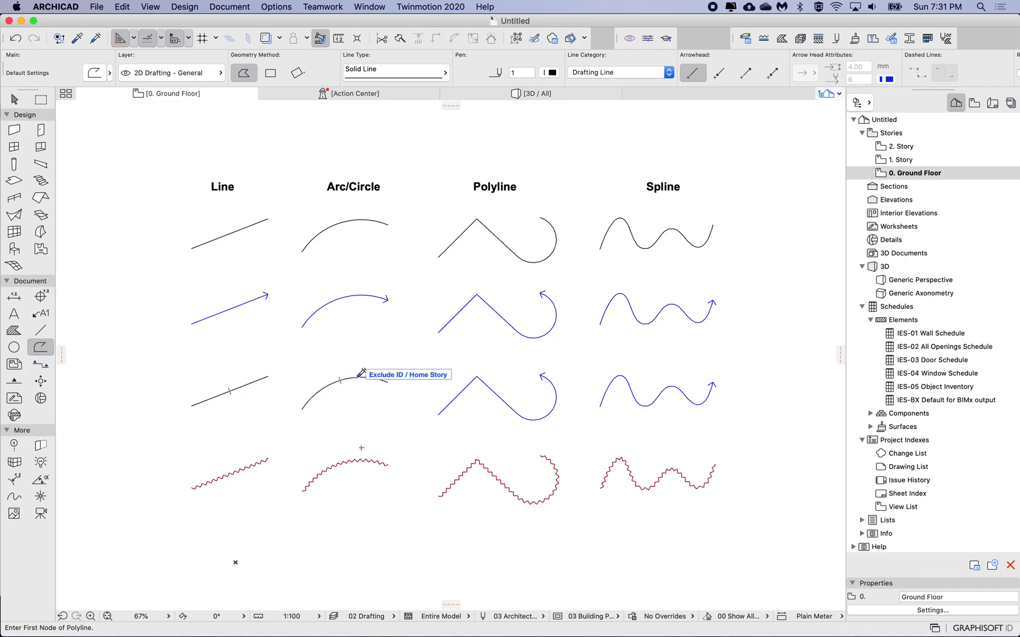
pyautogui.keyDown('alt'); pyautogui.keyDown('super'); pyautogui.click(476, 378); pyautogui.keyUp('super'); pyautogui.keyUp('alt')
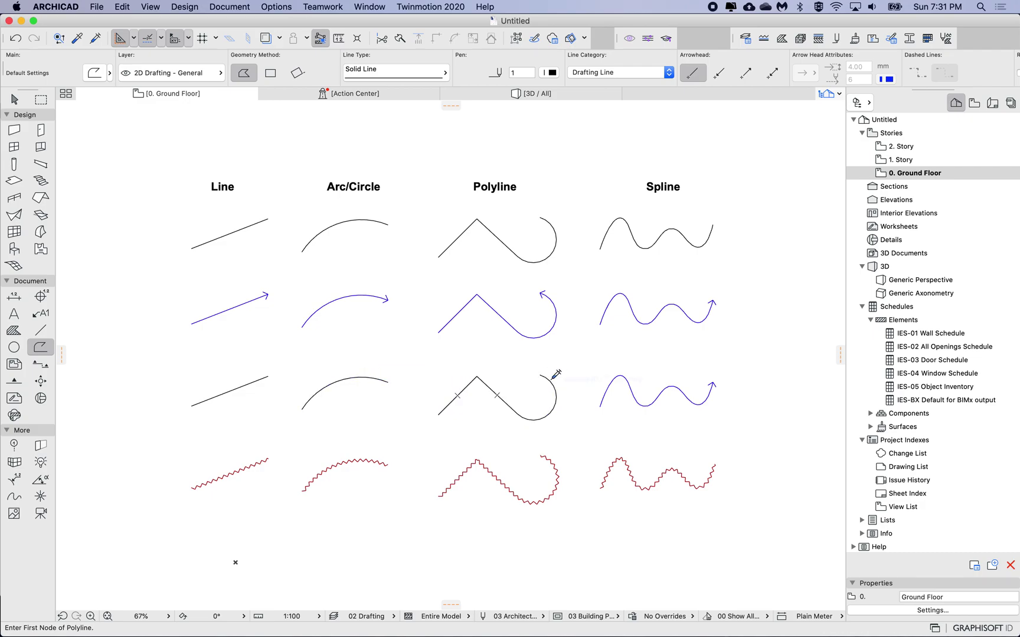
pyautogui.keyDown('alt'); pyautogui.keyDown('super'); pyautogui.click(609, 387); pyautogui.keyUp('super'); pyautogui.keyUp('alt')
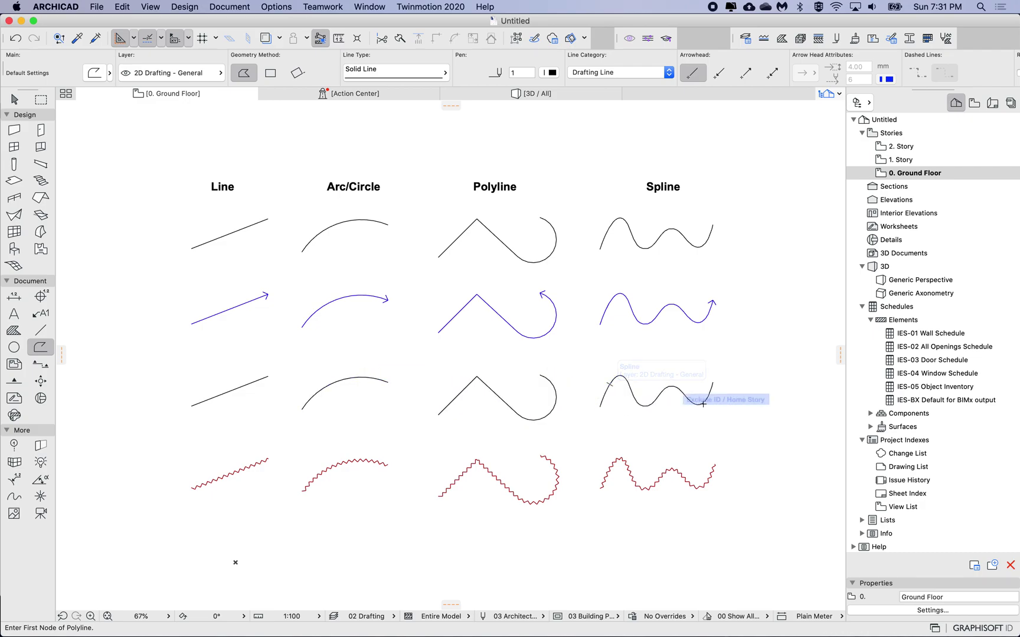